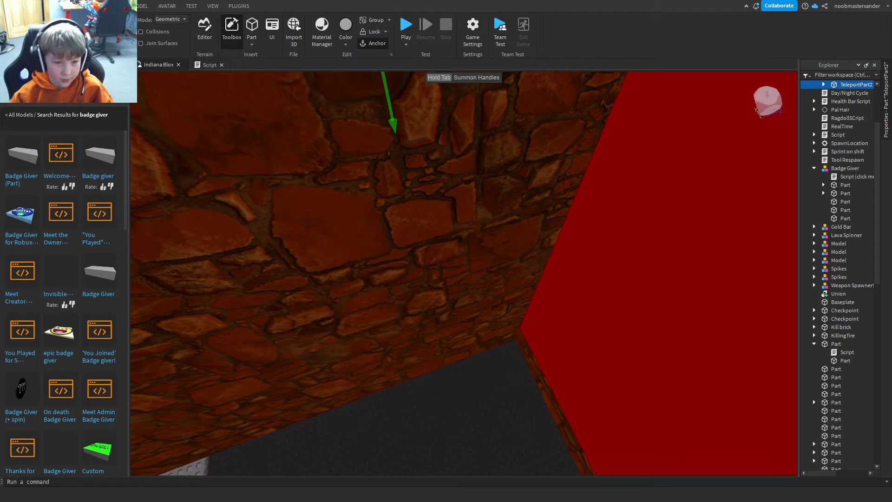
- Select the red part over the pit, examine the stone corridors around it, and clear the selection
click(711, 291)
right_drag(712, 291, 712, 292)
scroll(711, 292, down, 5)
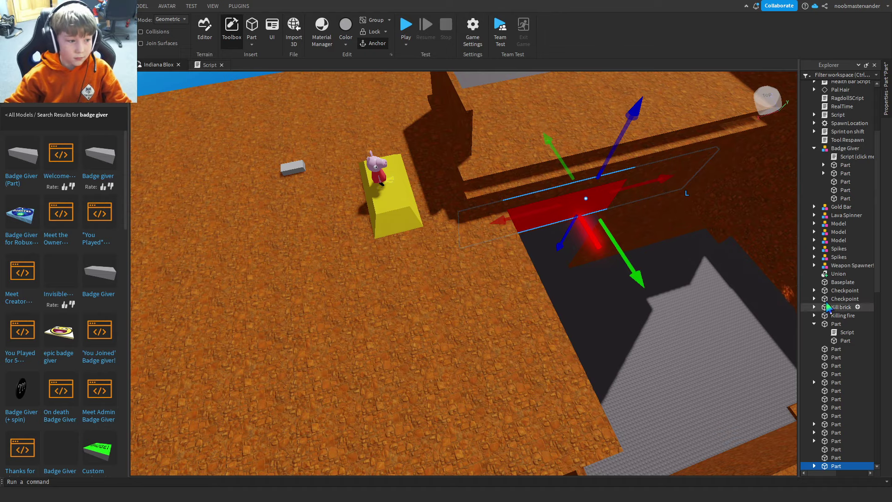
right_drag(512, 242, 650, 229)
scroll(646, 225, up, 4)
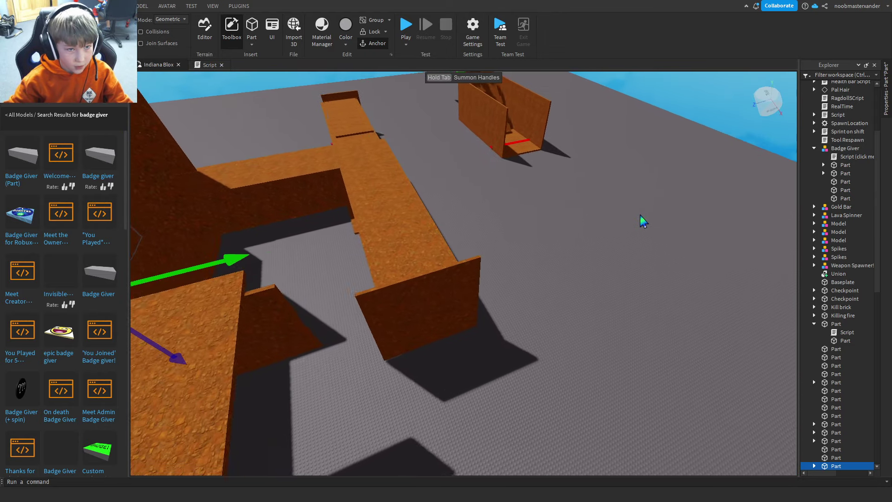
key(w)
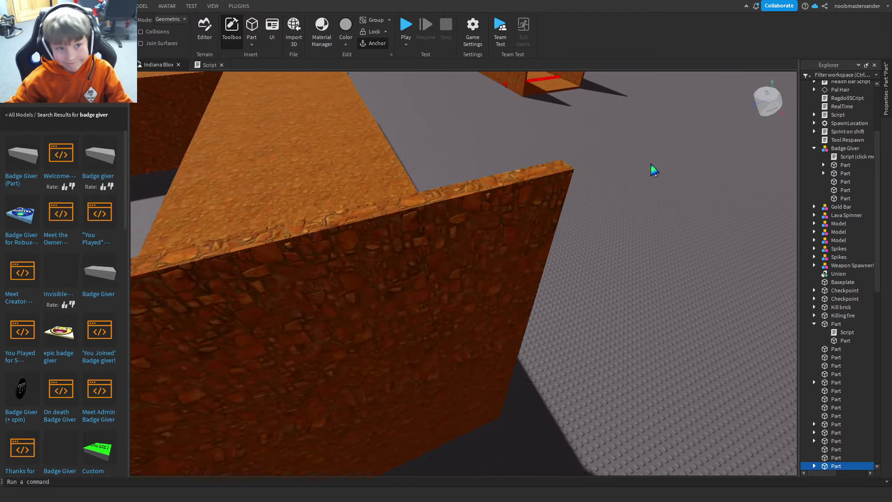
right_drag(651, 164, 625, 156)
key(w)
key(d)
key(w)
key(s)
key(w)
key(s)
click(384, 157)
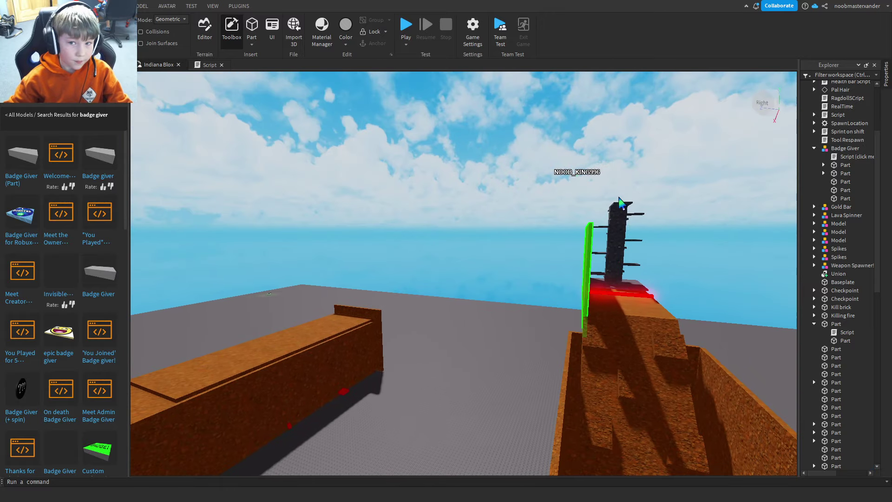
- Inspect the outer stone walls of the obstacle course and the edge of the baseplate
right_drag(561, 223, 561, 223)
key(w)
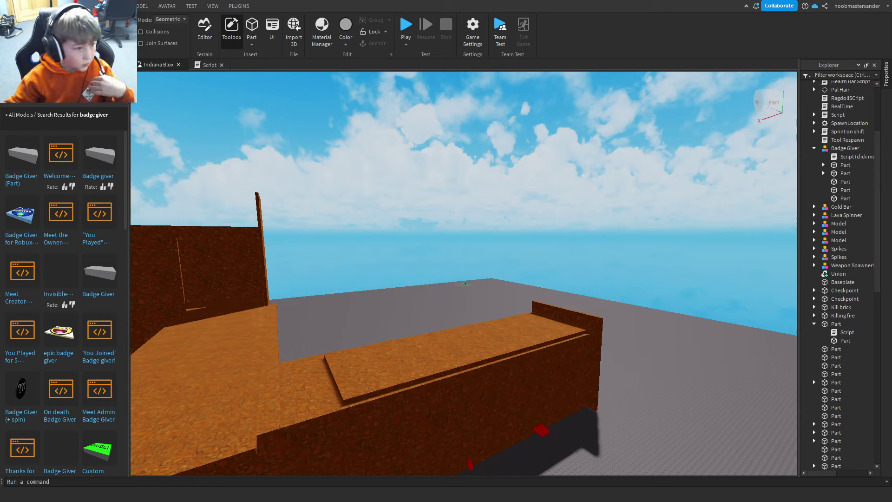
key(F11)
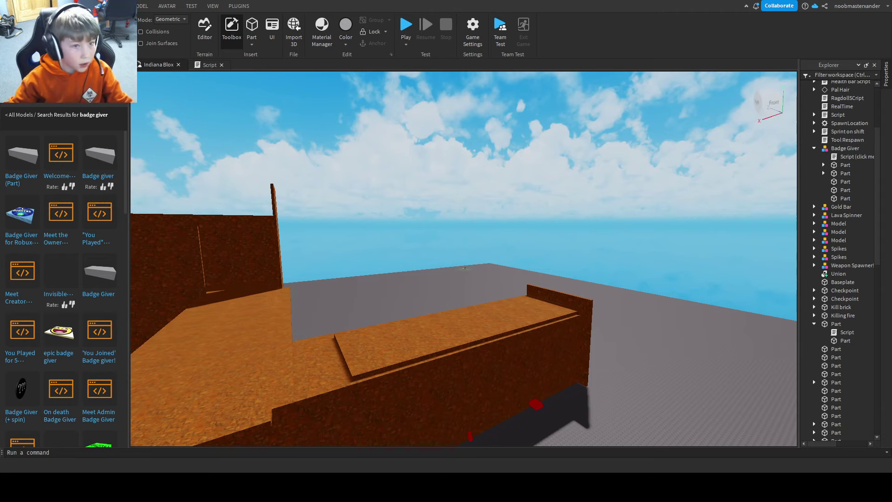
key(F11)
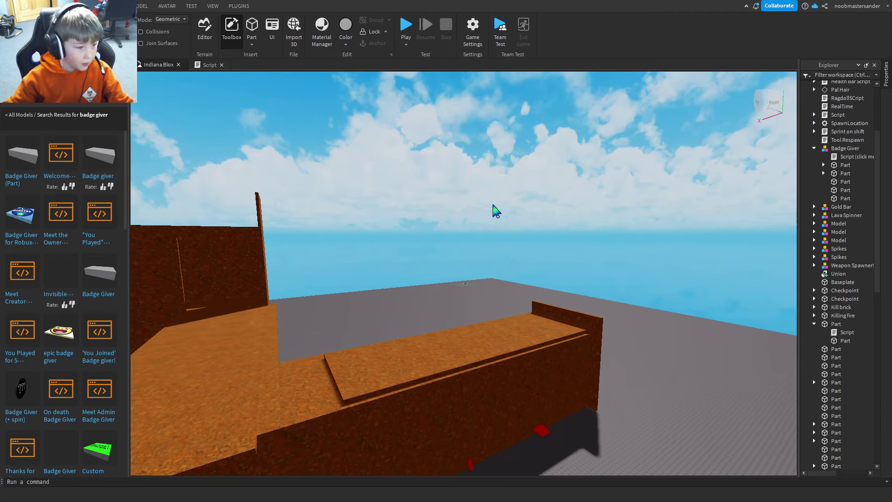
mouse_move(640, 271)
right_down()
mouse_move(633, 294)
mouse_move(645, 270)
mouse_move(648, 276)
right_up()
key(w)
key(w)
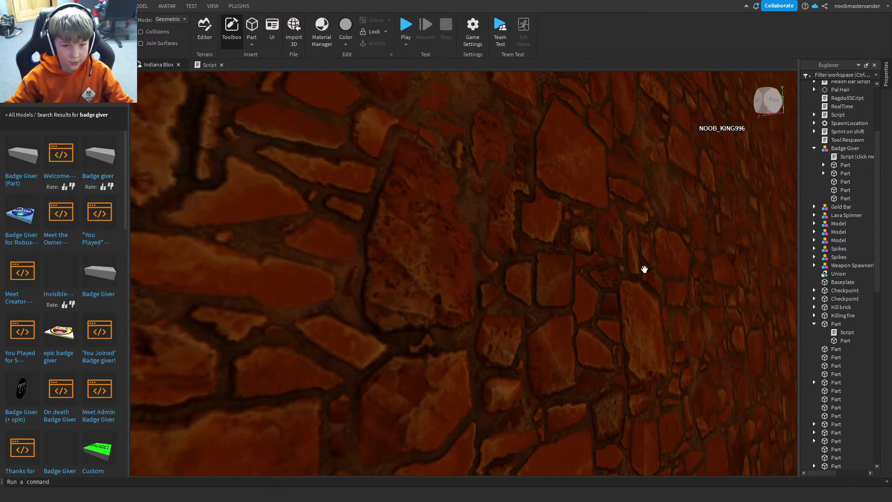
right_drag(645, 269, 648, 276)
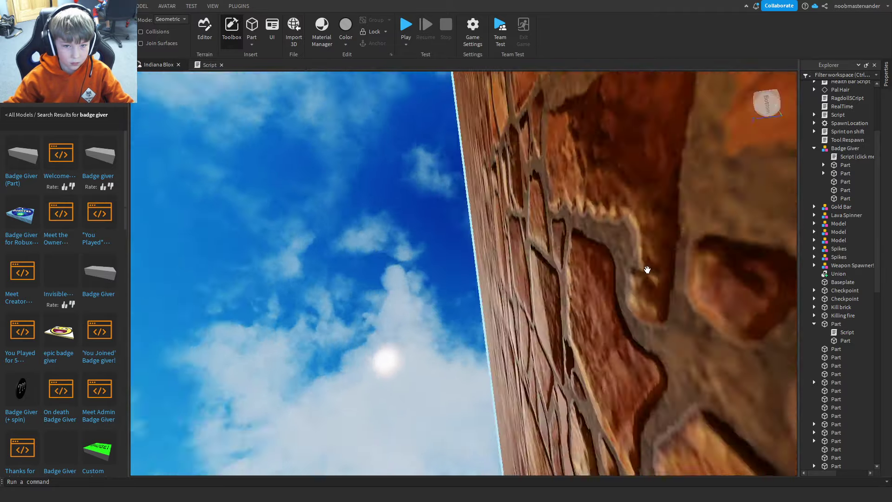
right_drag(648, 270, 673, 206)
key(d)
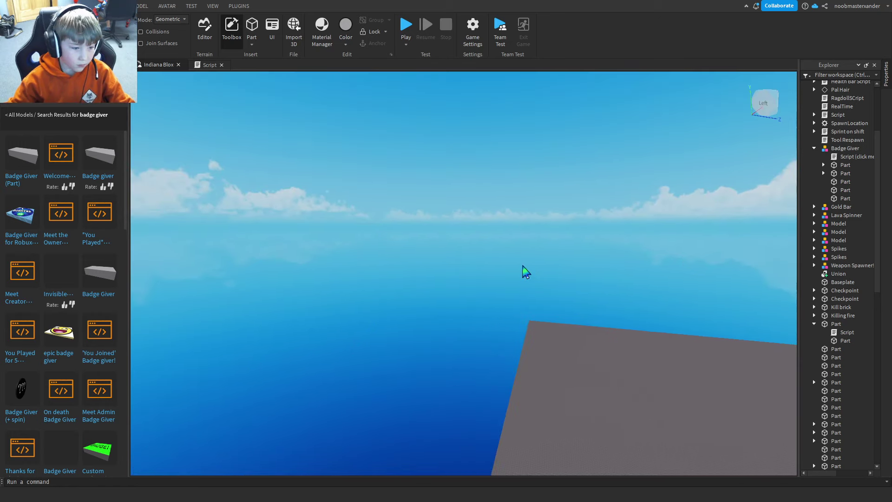
right_drag(525, 272, 521, 244)
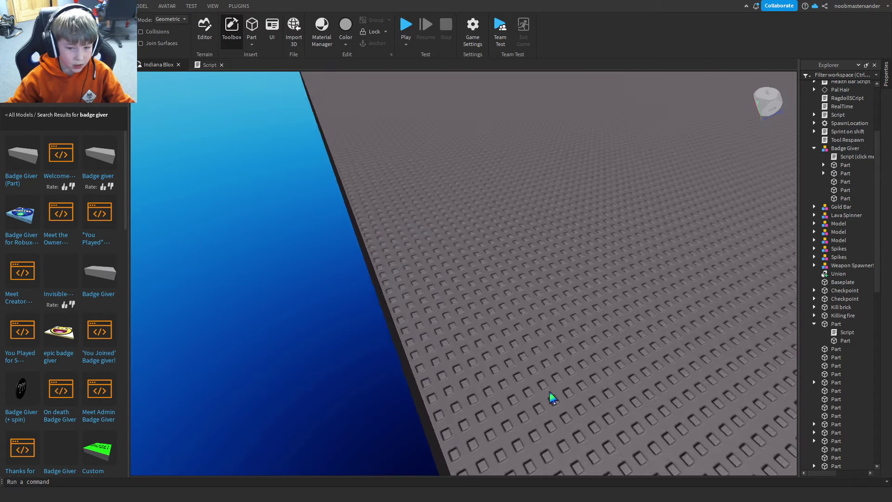
scroll(498, 265, up, 8)
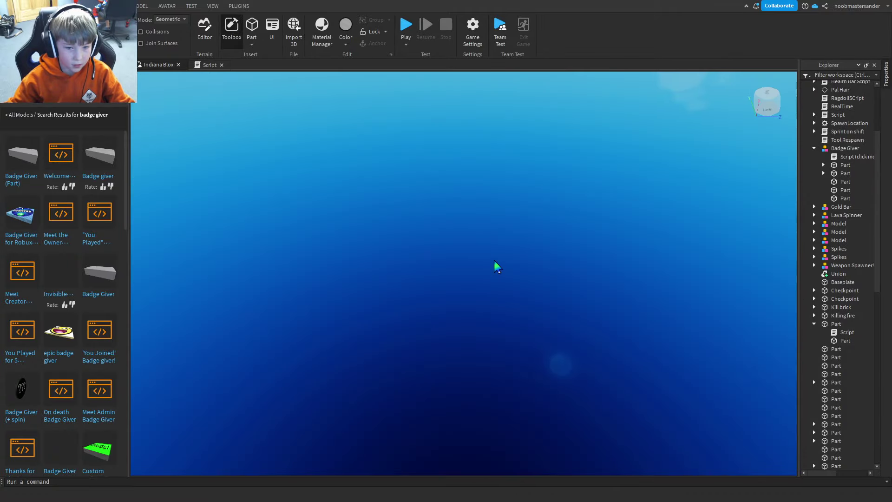
scroll(494, 261, down, 3)
right_drag(494, 261, 498, 267)
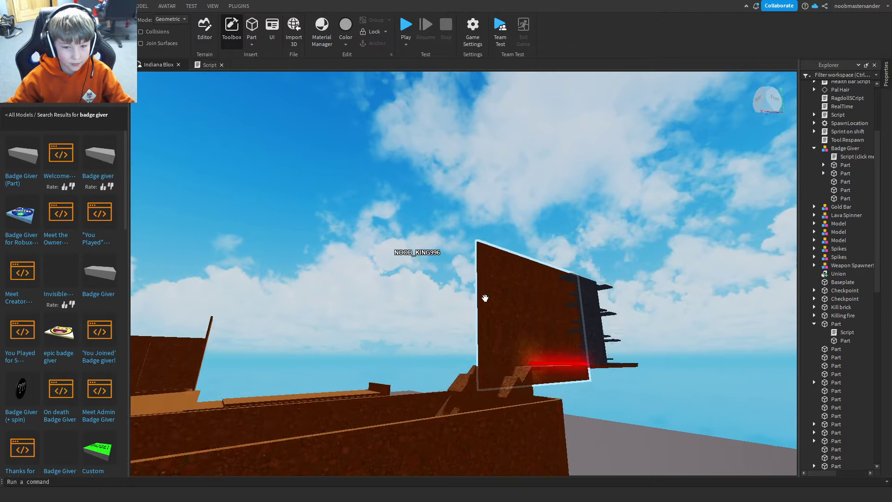
- Inspect the tall stone wall beside the dark tower and survey the whole map from above
key(w)
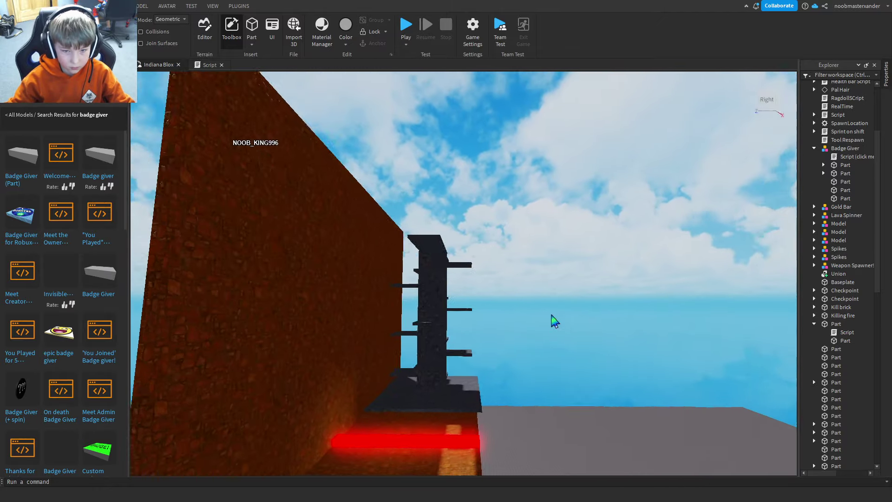
key(d)
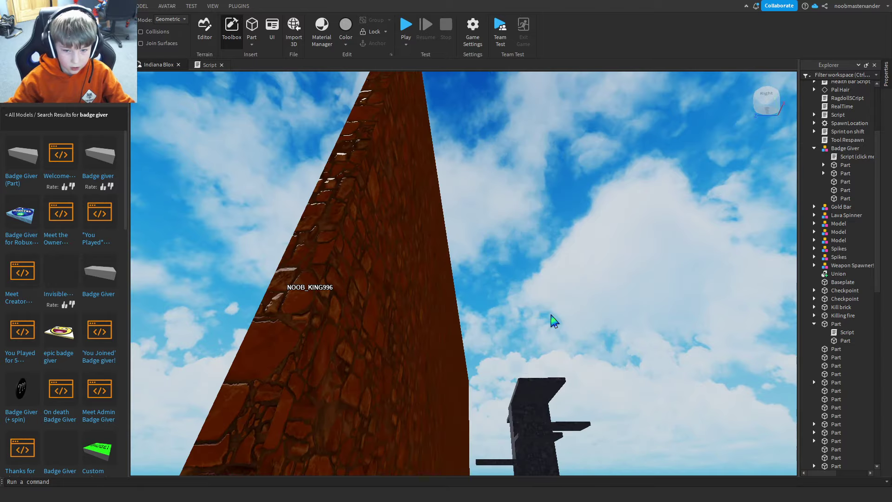
key(a)
right_drag(551, 315, 551, 314)
key(d)
key(a)
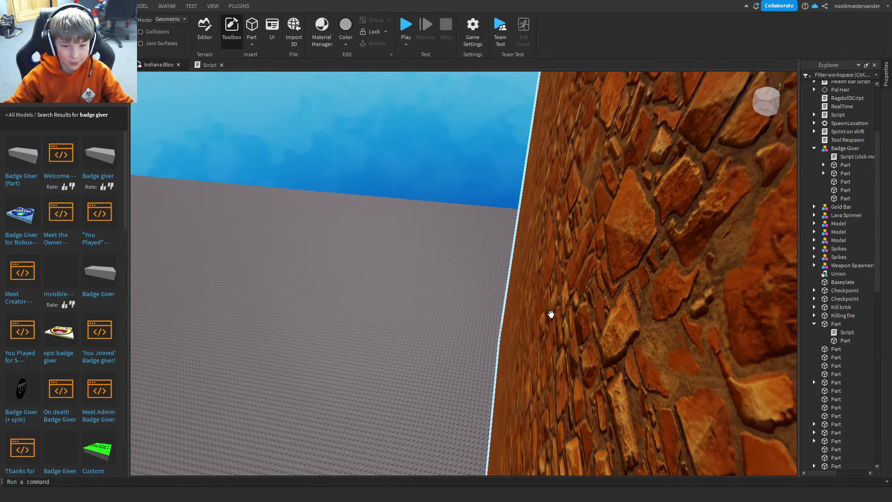
key(d)
key(a)
key(d)
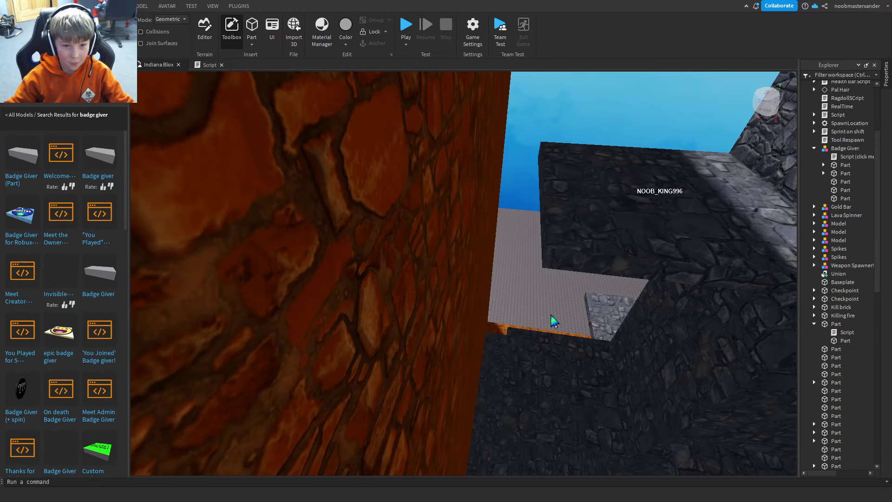
key(d)
right_drag(551, 315, 581, 293)
key(a)
key(s)
scroll(551, 315, down, 5)
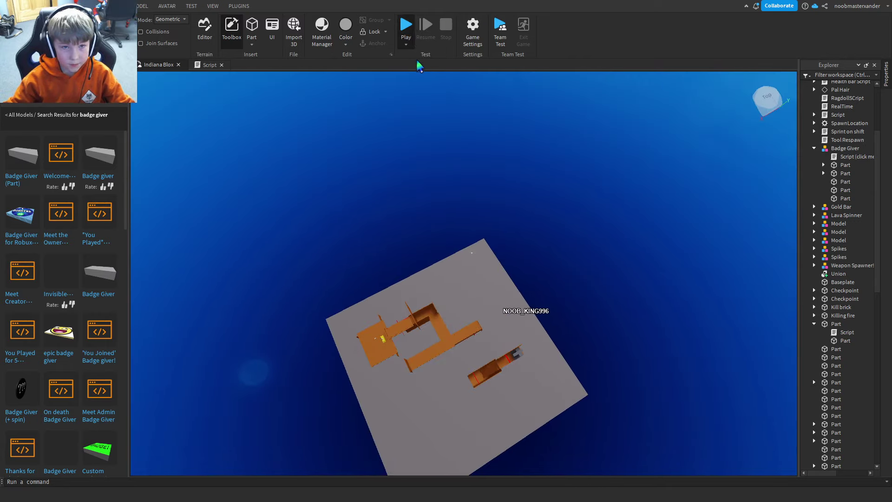
- Playtest the game by running the character up the stone block climb, and end the test
click(405, 27)
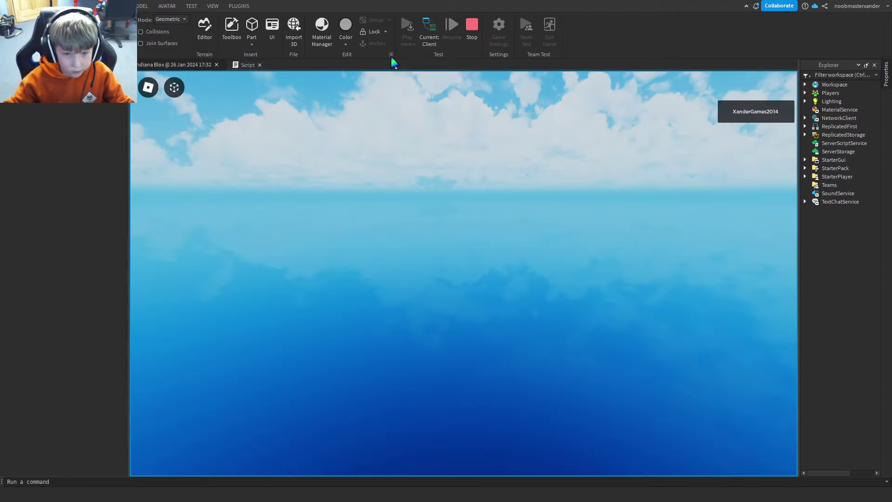
right_drag(464, 260, 470, 305)
key(s)
key(w)
key(space)
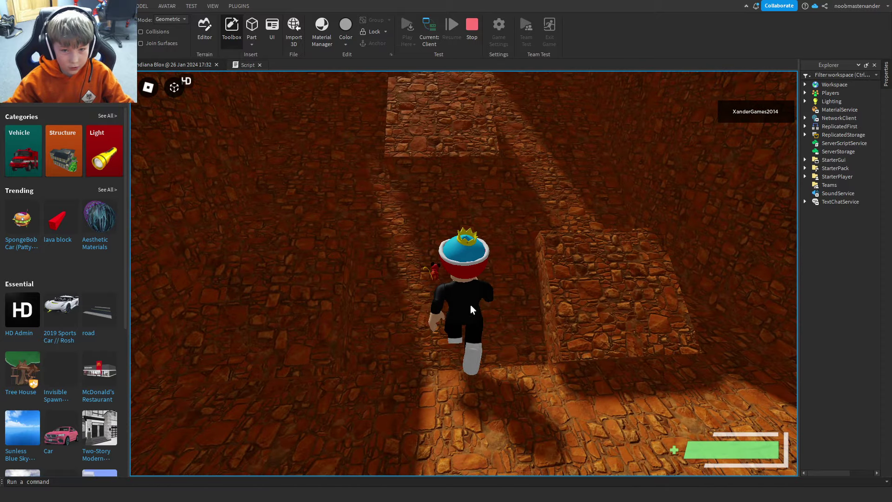
right_drag(470, 305, 470, 284)
key(w)
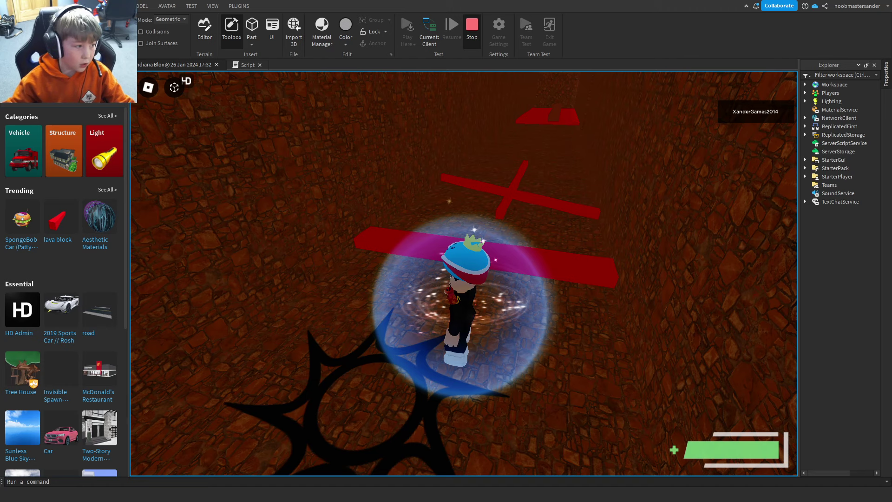
click(472, 28)
- Select the spawn location in the lava spinner corridor, and inspect it and the entrance to the block climb
scroll(441, 236, up, 5)
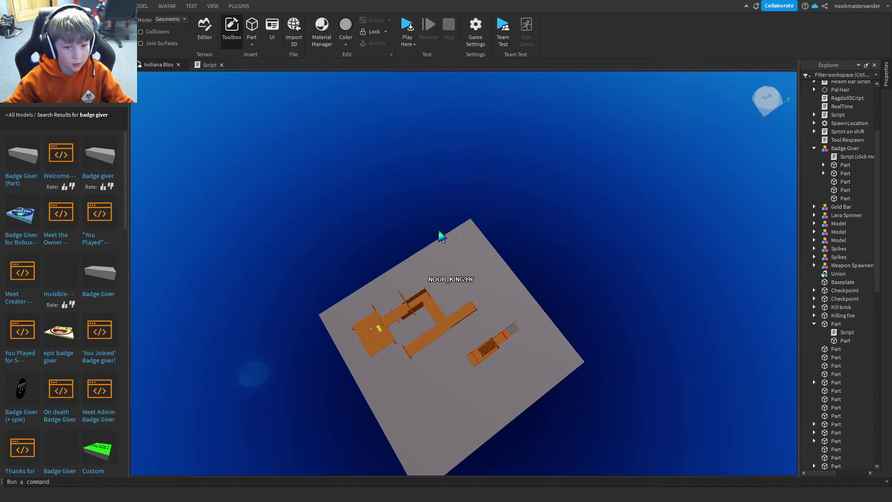
right_drag(440, 232, 419, 179)
scroll(438, 229, up, 6)
scroll(454, 173, down, 4)
drag(418, 180, 602, 197)
right_drag(610, 195, 611, 195)
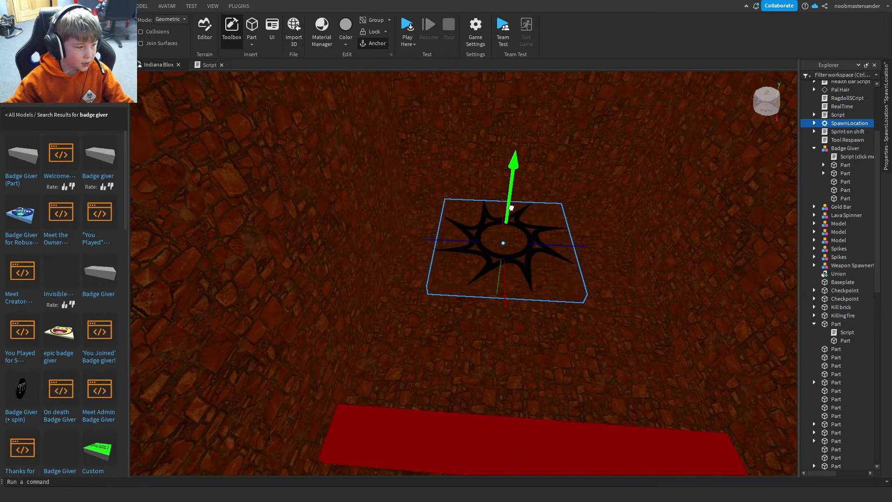
right_drag(549, 208, 542, 225)
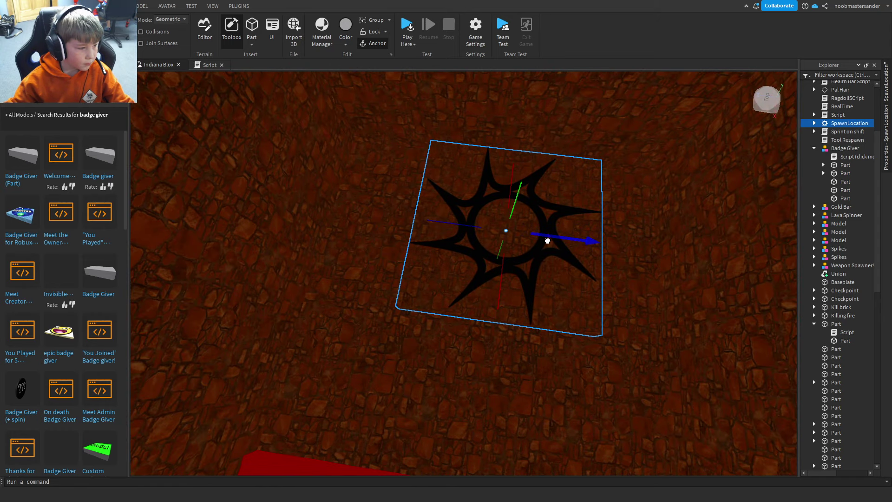
right_drag(557, 207, 564, 146)
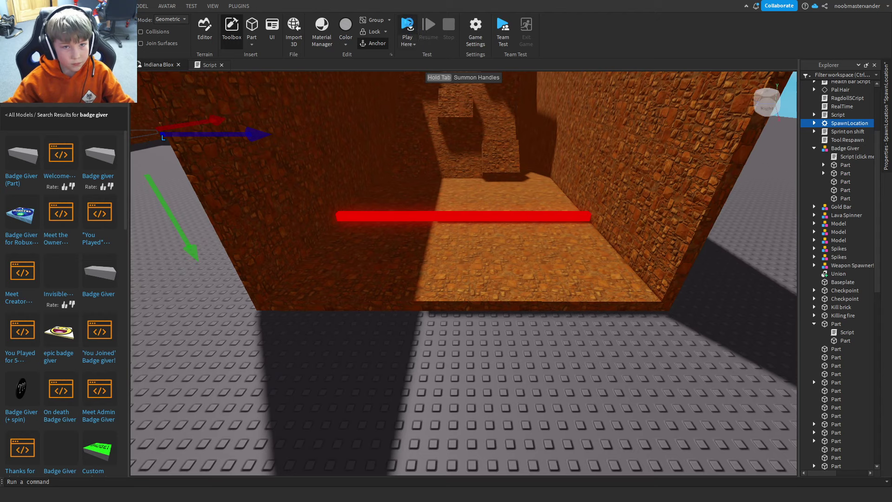
- Playtest from in front of the block climb, getting the character past the red beam onto the blocks, and end the test
click(408, 29)
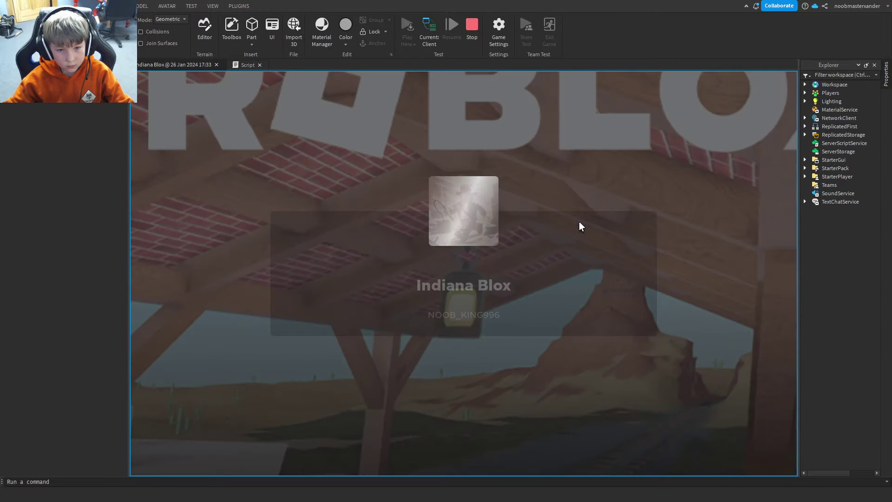
key(w)
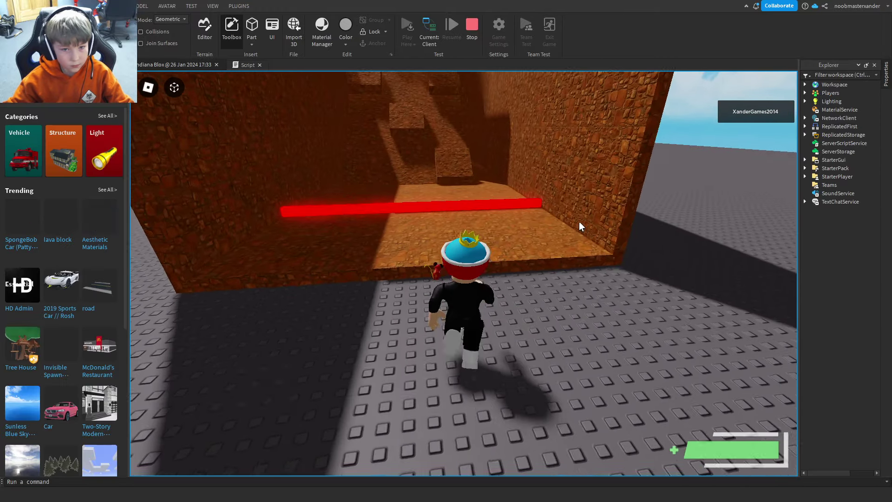
key(w)
key(d)
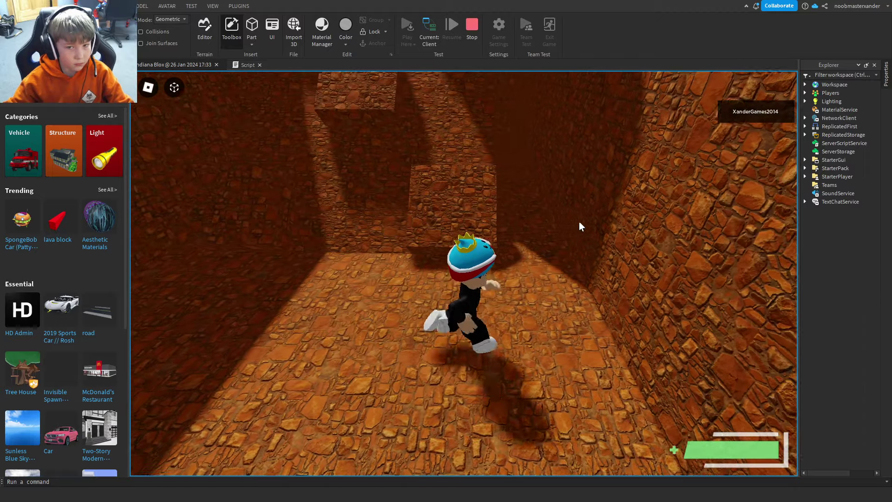
key(w)
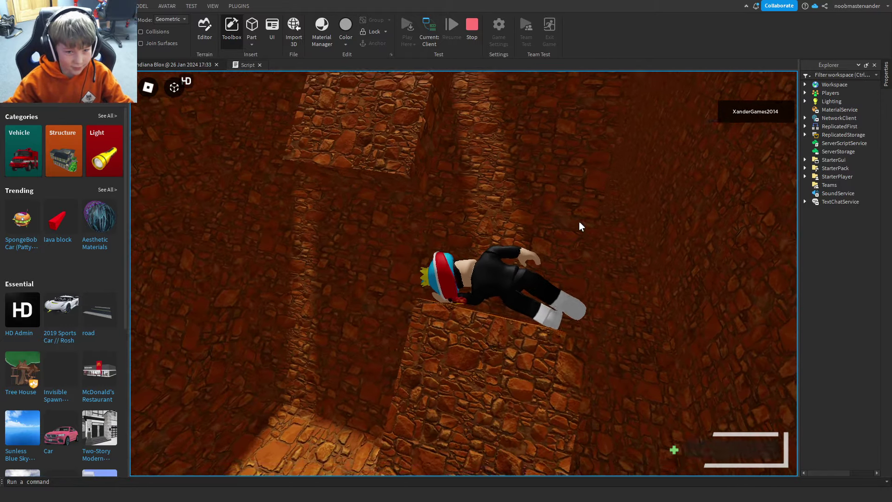
right_drag(579, 222, 580, 221)
key(w)
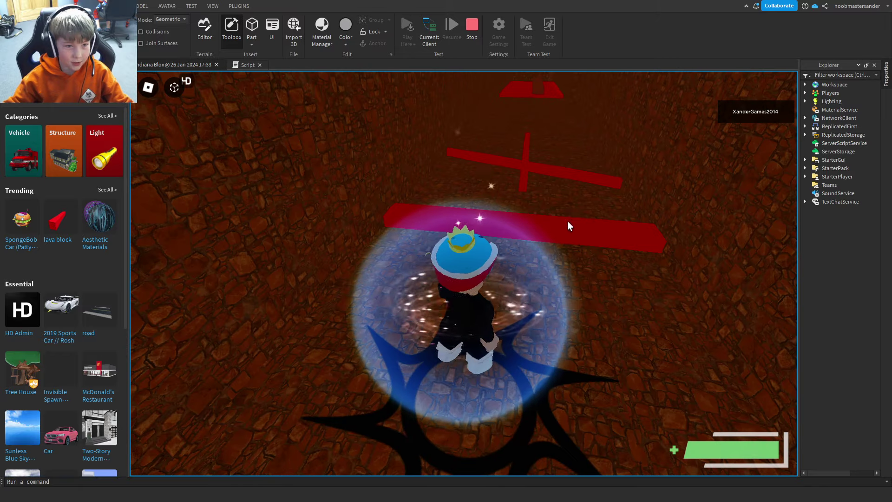
key(a)
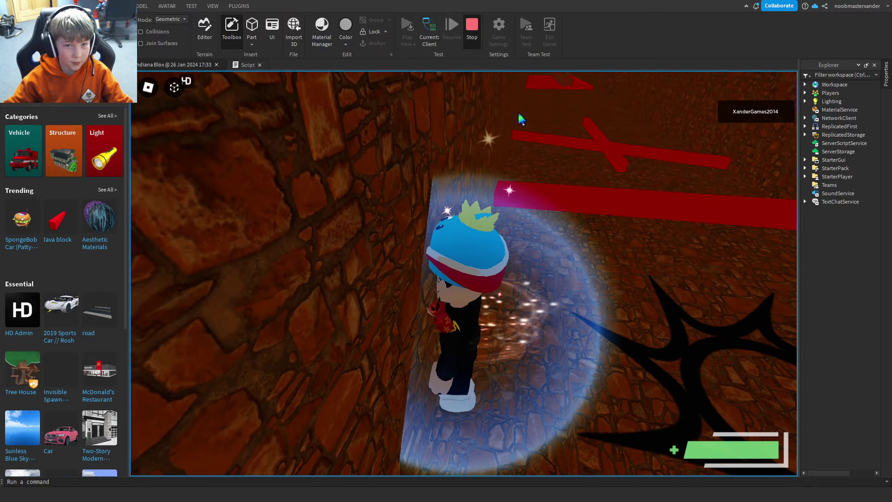
click(471, 28)
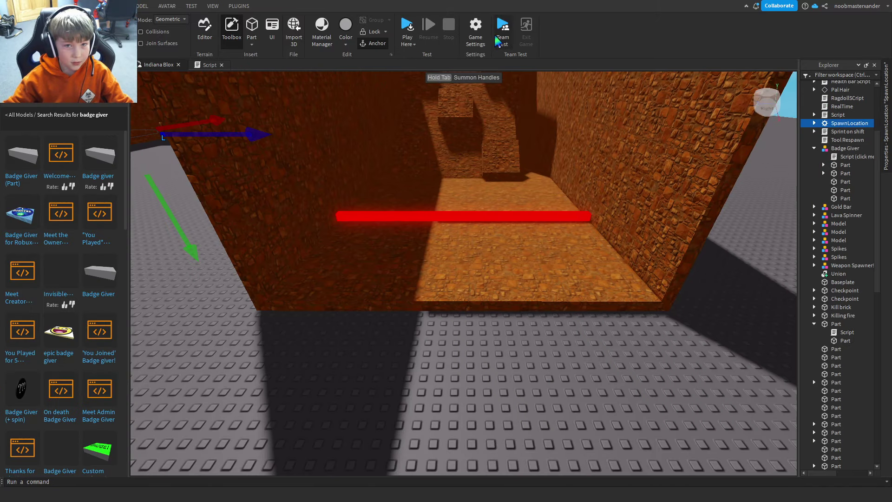
- Playtest from the course entrance, jumping the character over the red beam and up the lower stone blocks, and end the test
click(411, 30)
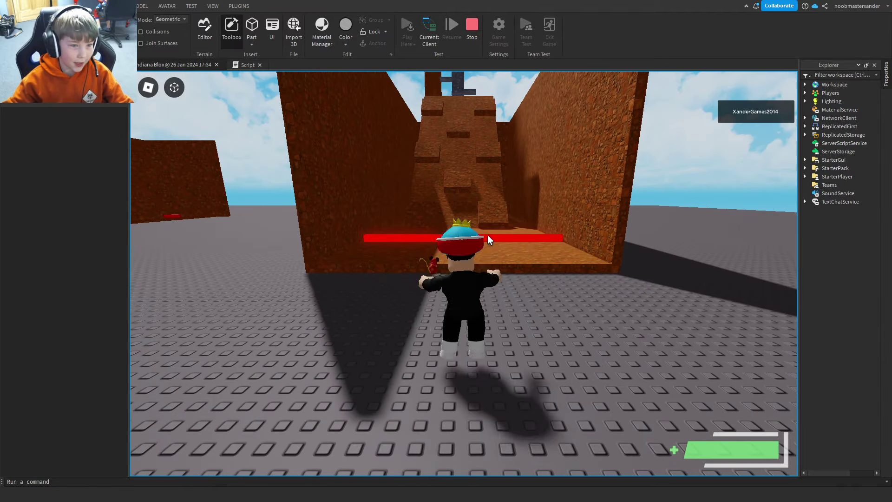
right_drag(489, 231, 489, 231)
key(w)
key(space)
key(space)
key(space)
key(w)
key(w)
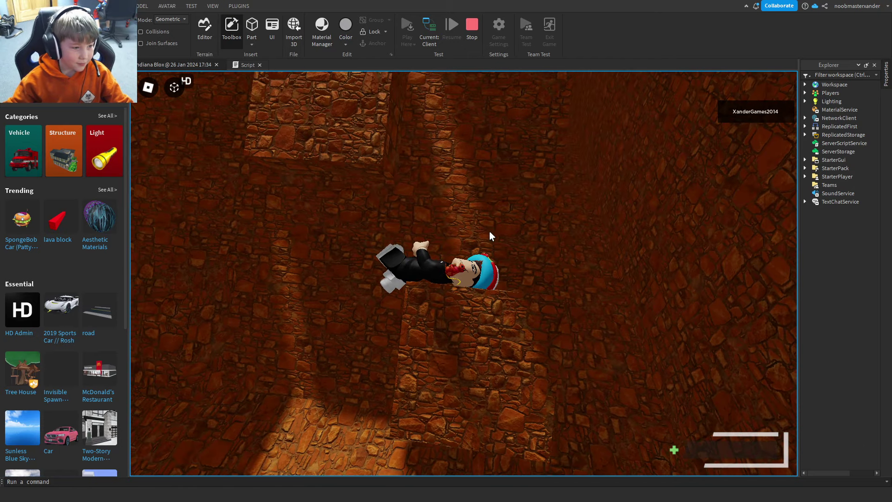
key(a)
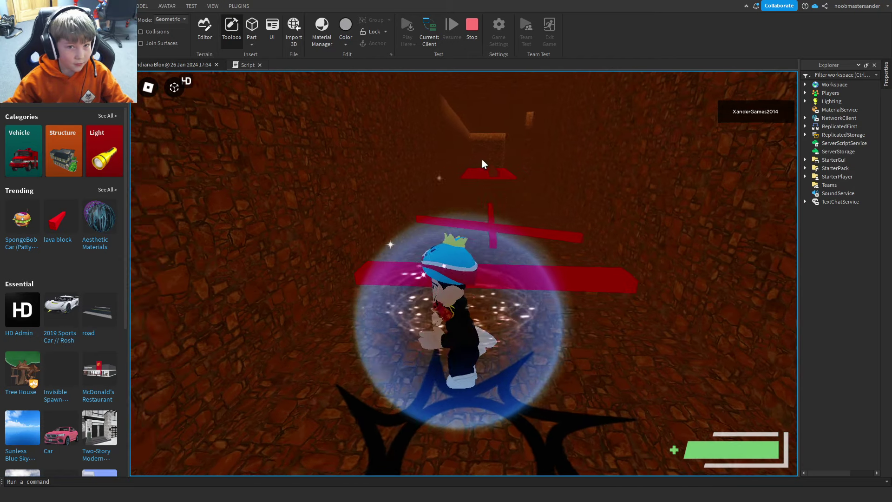
click(473, 26)
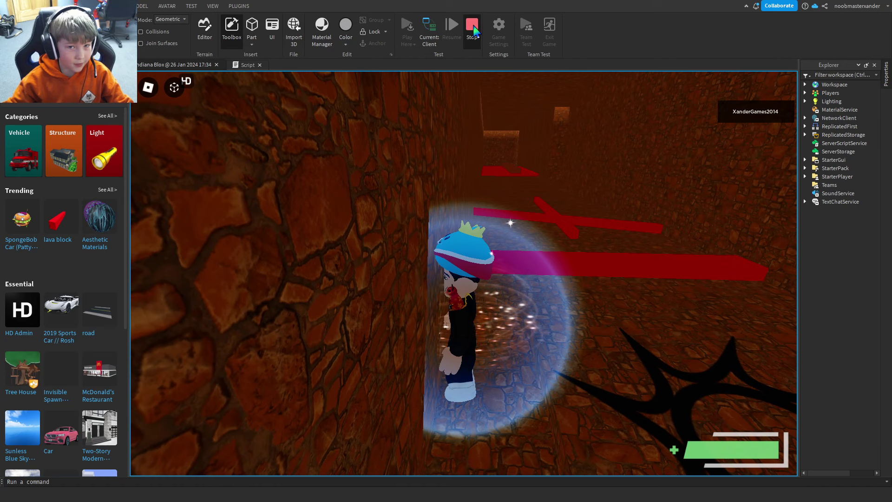
click(473, 28)
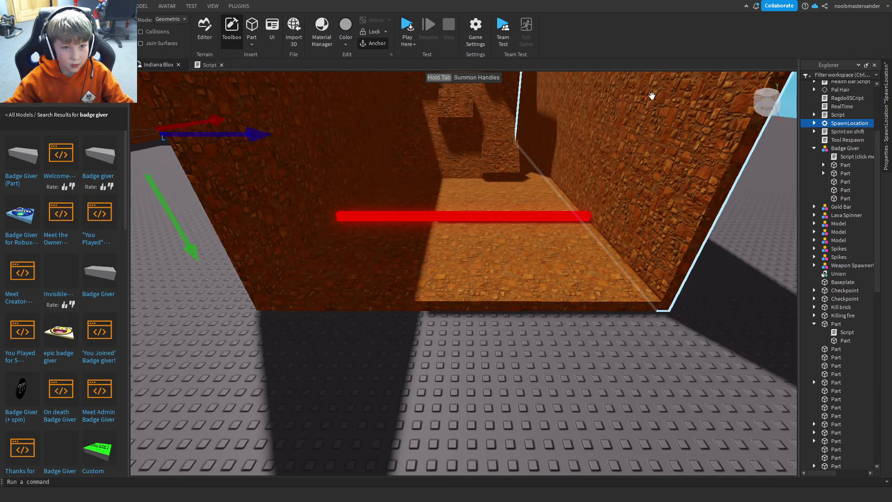
- Start another playtest and run the character past the red beam to the lowest block of the climb
click(407, 27)
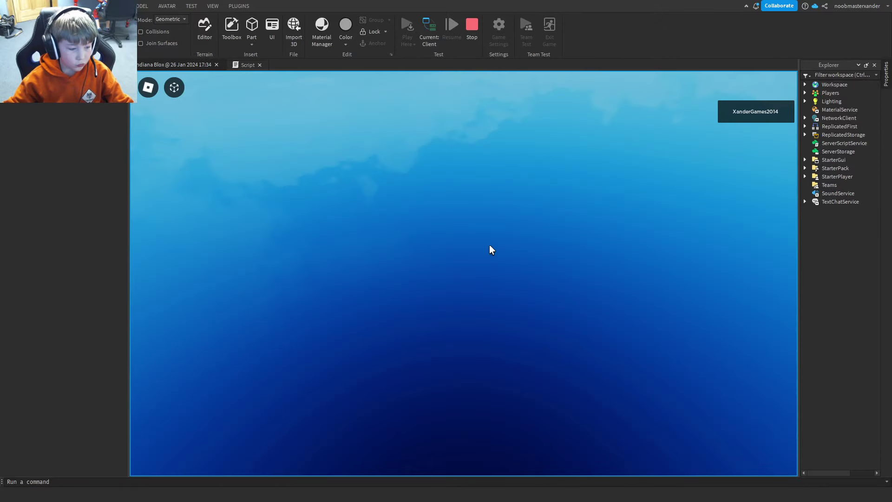
key(w)
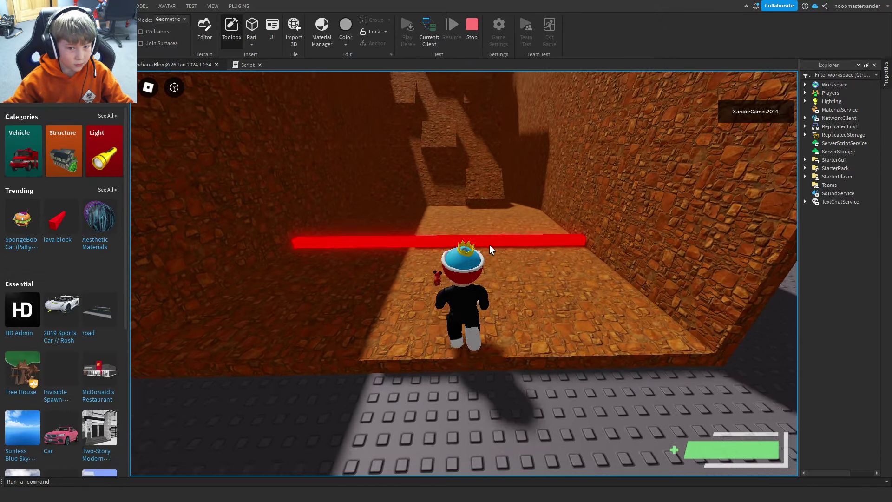
key(w)
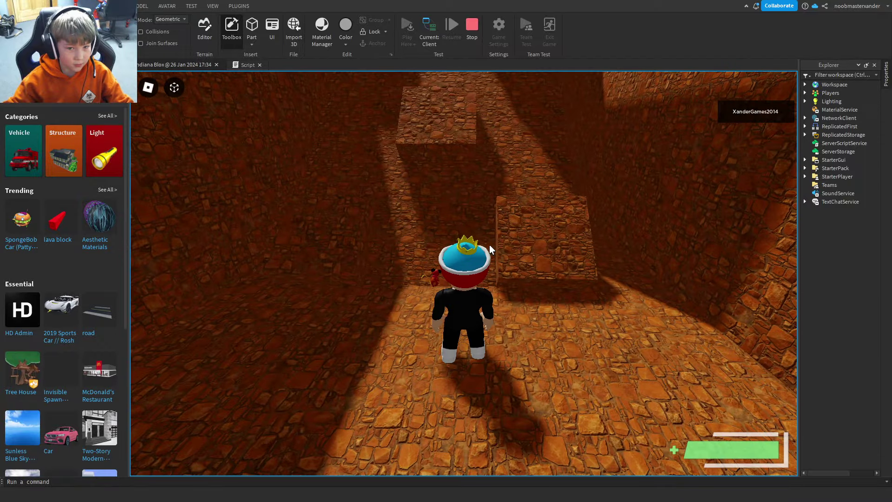
key(w)
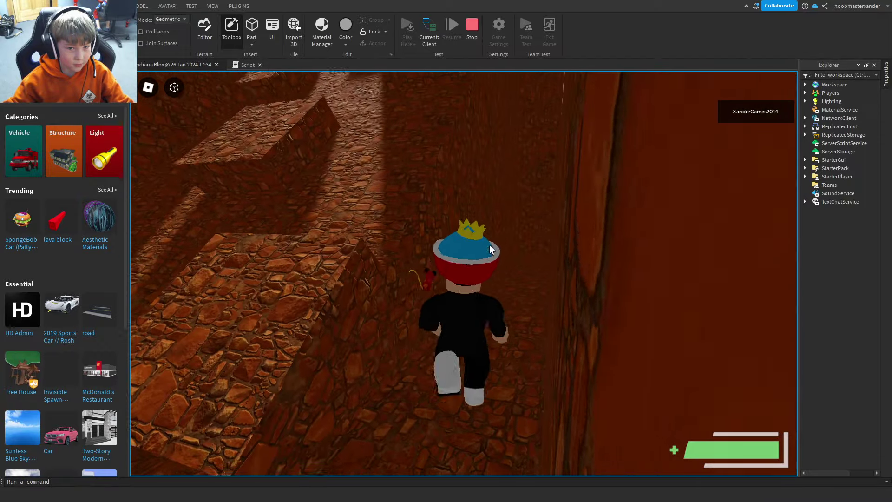
- Take the character up the staggered stone blocks between the high walls, and end the test
key(w)
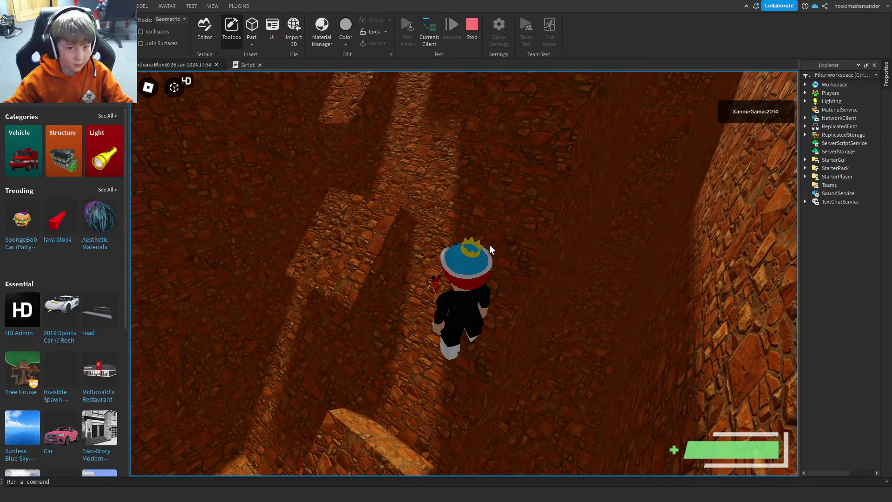
key(w)
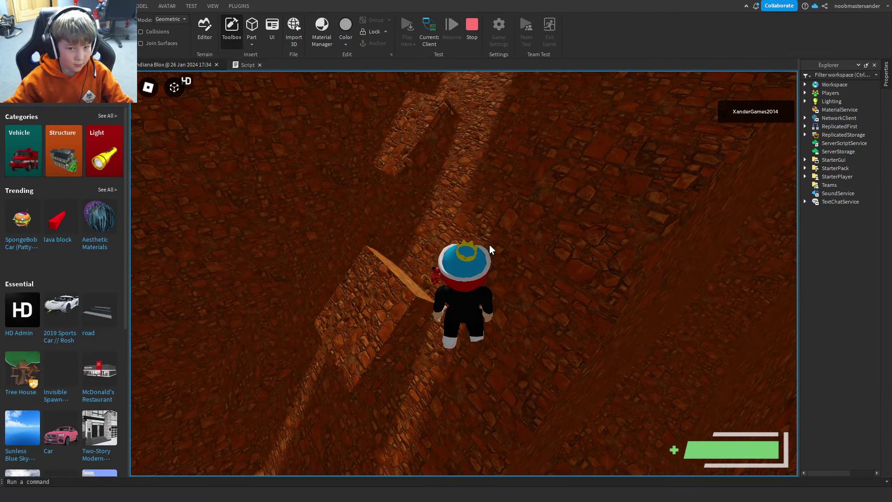
key(w)
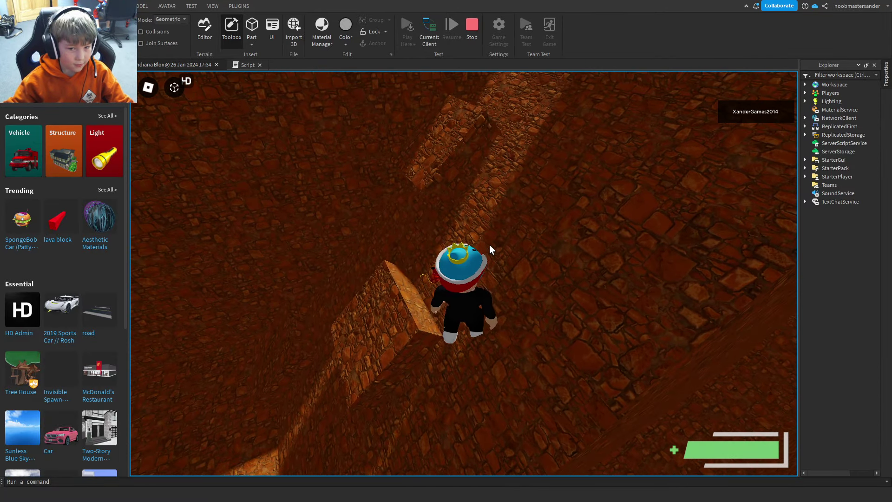
key(w)
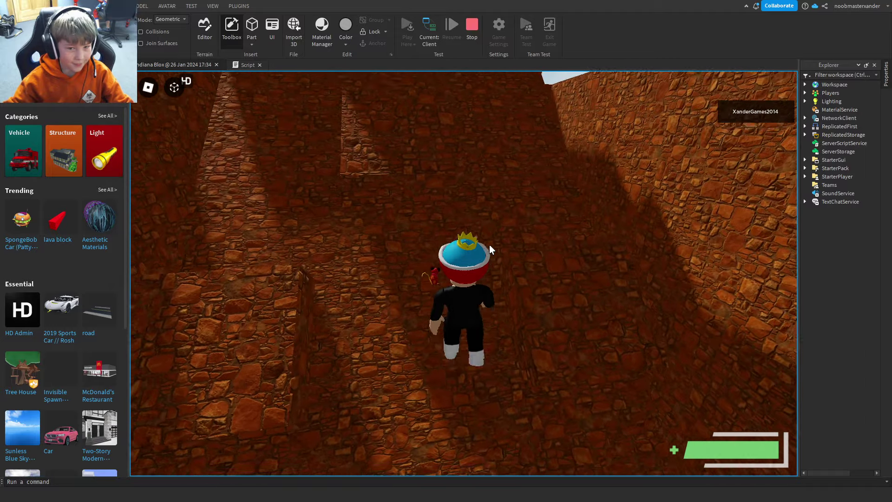
key(w)
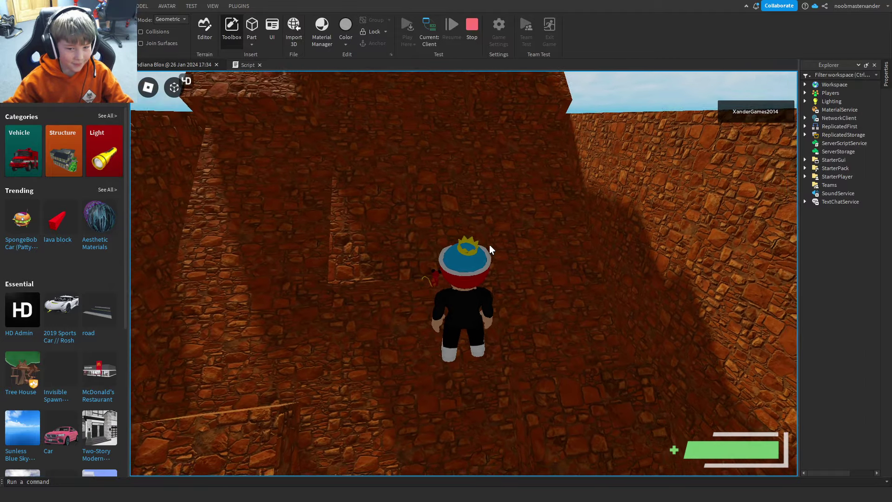
right_drag(489, 244, 490, 244)
key(w)
key(w)
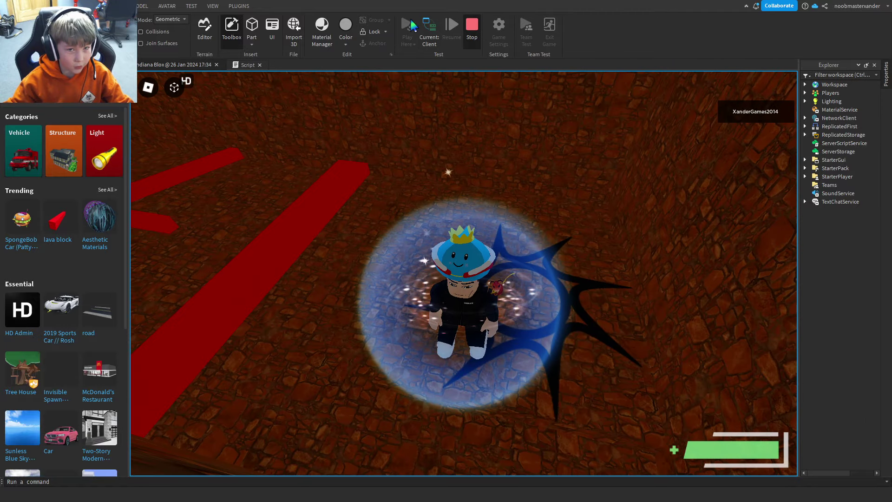
key(shift+F5)
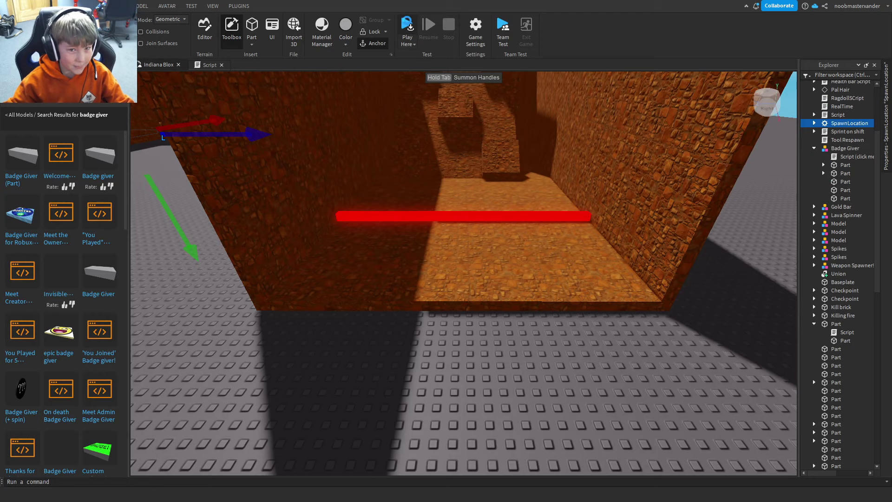
- Restart the playtest and get the character over the red beam, approaching the blocks along the side wall
click(407, 26)
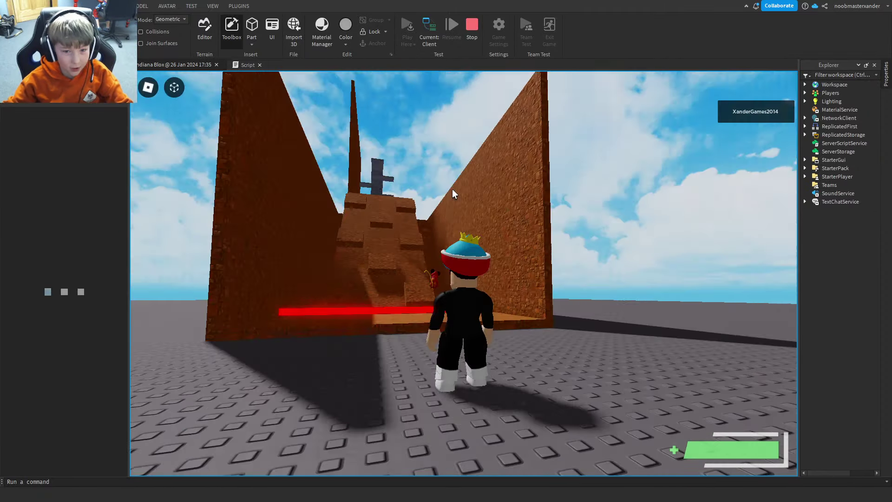
right_drag(453, 190, 453, 190)
key(w)
key(w)
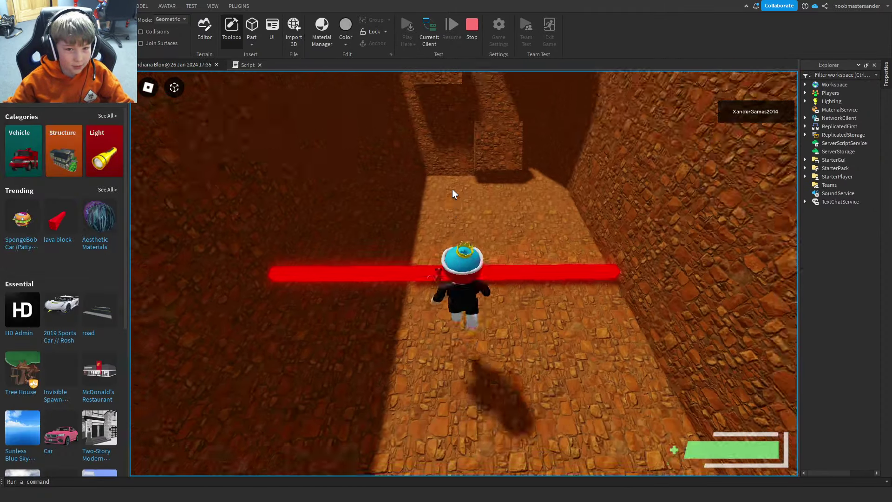
key(w)
key(d)
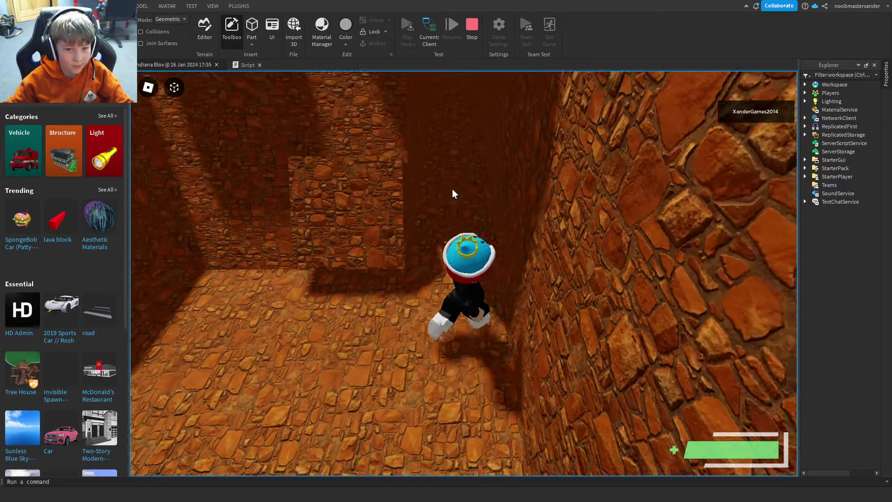
- Climb the character from behind the lowest block toward the higher ones, and end the test
key(w)
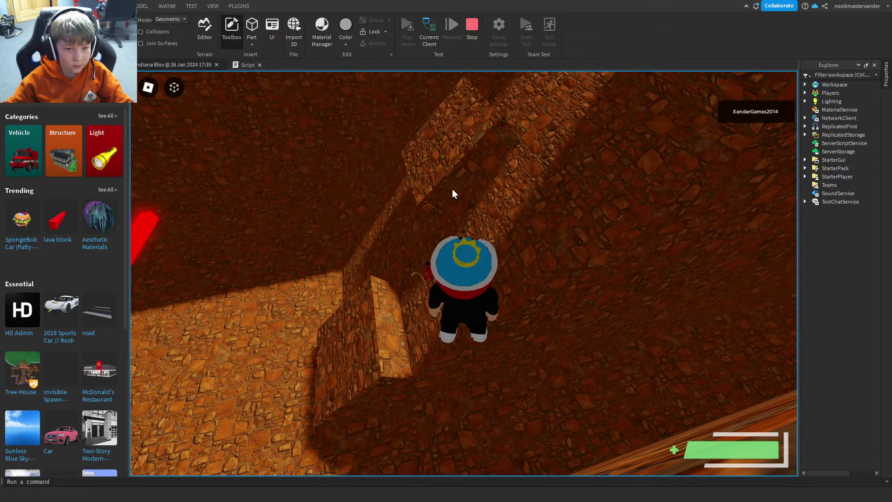
key(w)
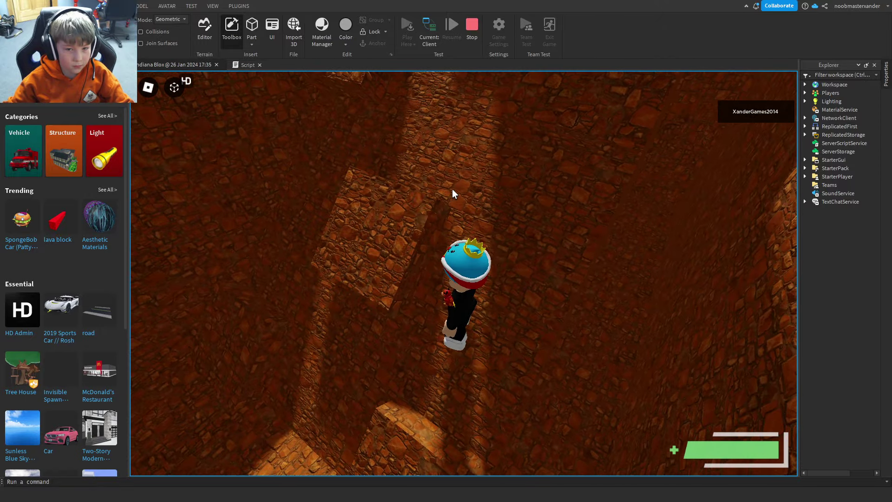
key(w)
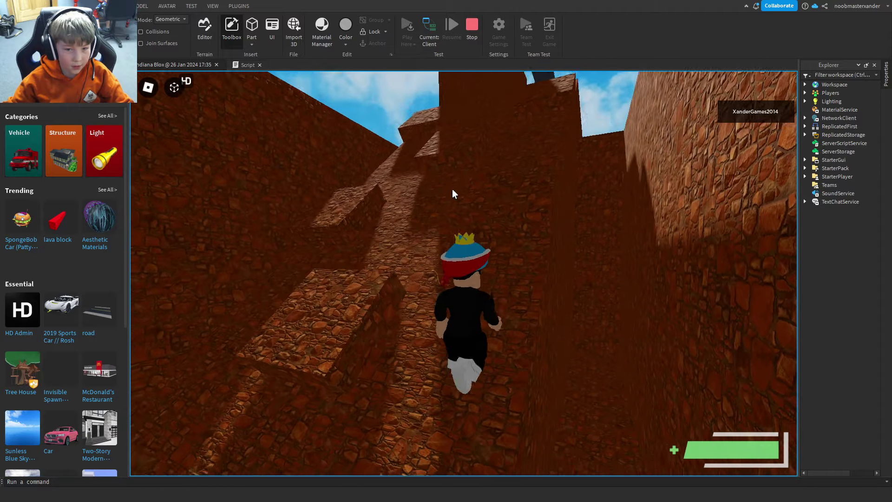
key(w)
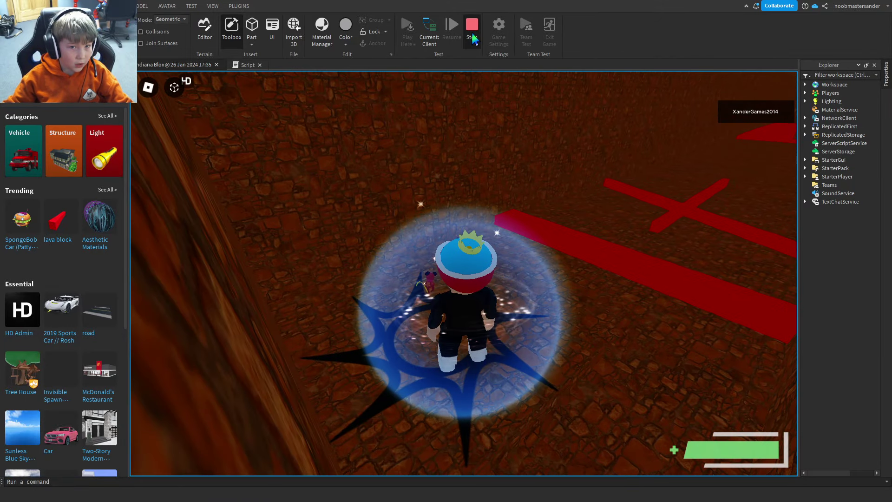
- Run a fresh playtest, jumping the character over the red beam and going around the lowest block to start the climb
click(406, 27)
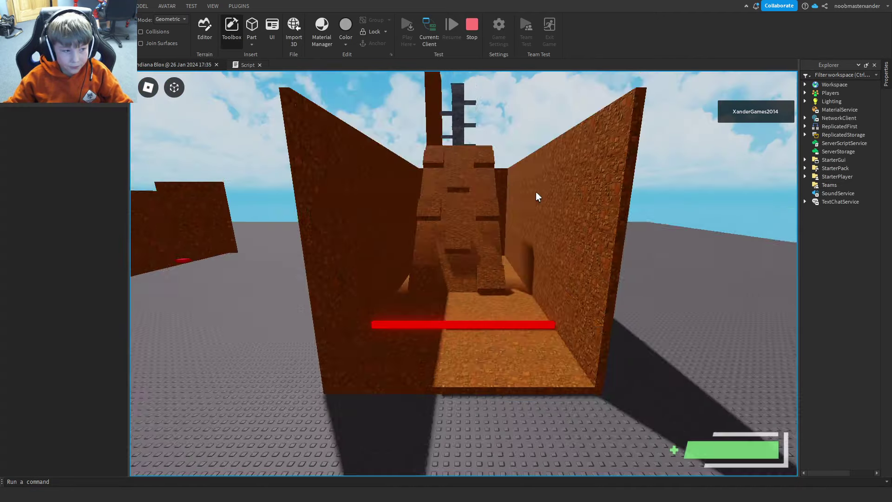
key(w)
key(w)
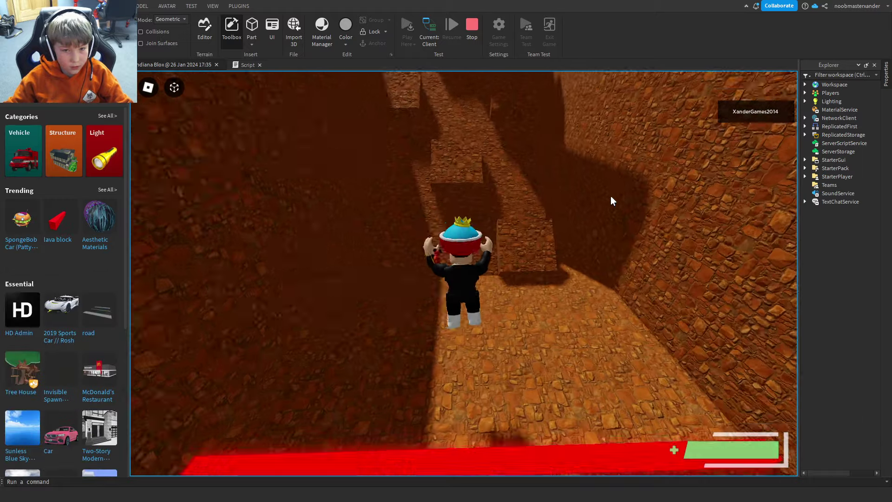
key(w)
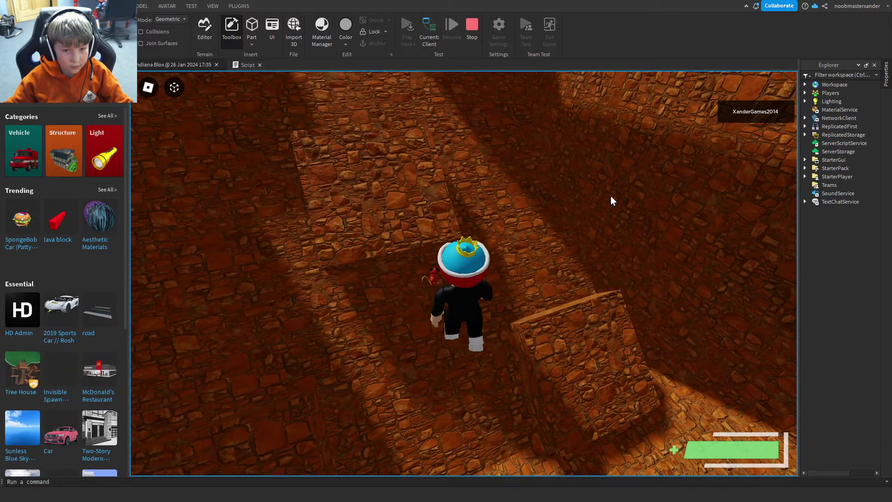
key(s)
key(w)
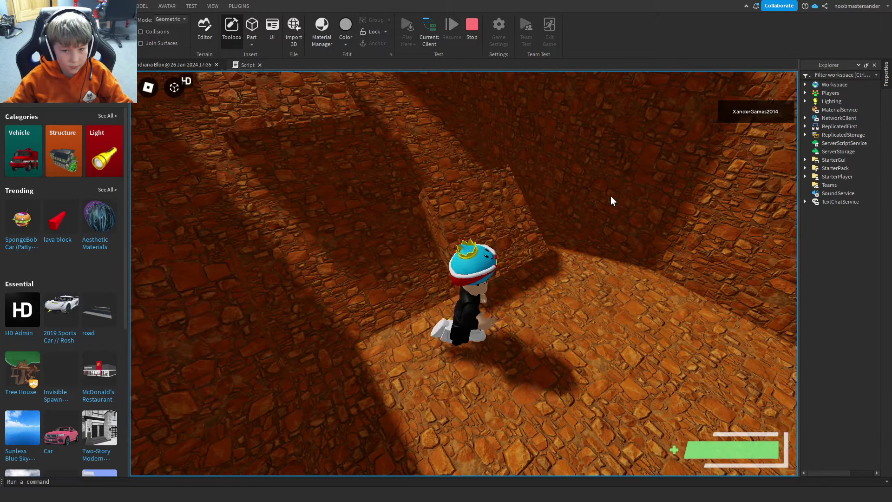
key(w)
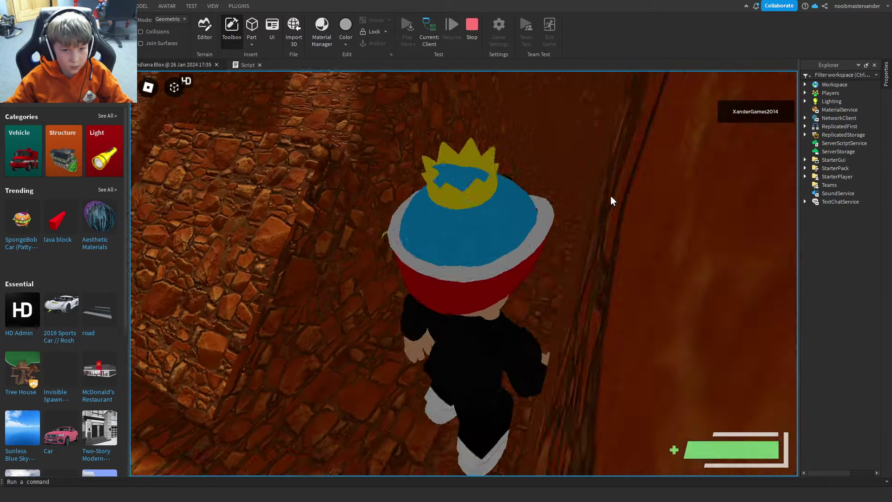
key(w)
key(space)
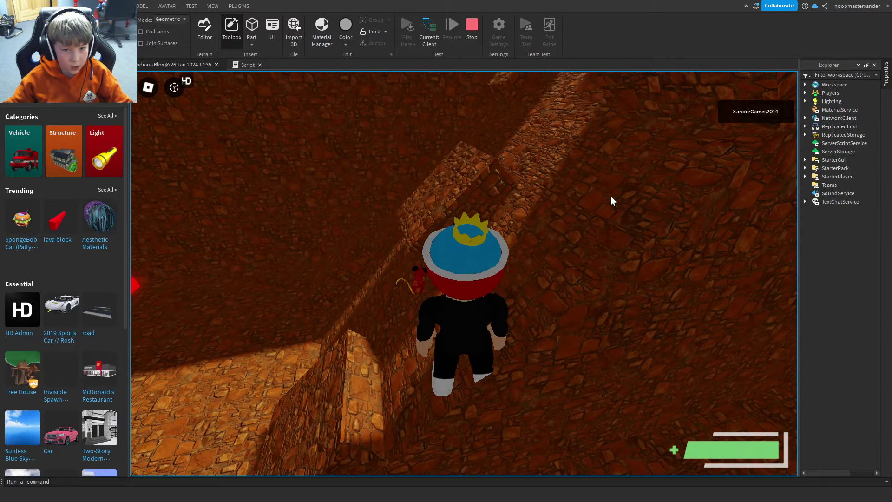
- Jump the character up the remaining stone blocks and onto the walkway leading to the upper red beam
key(w)
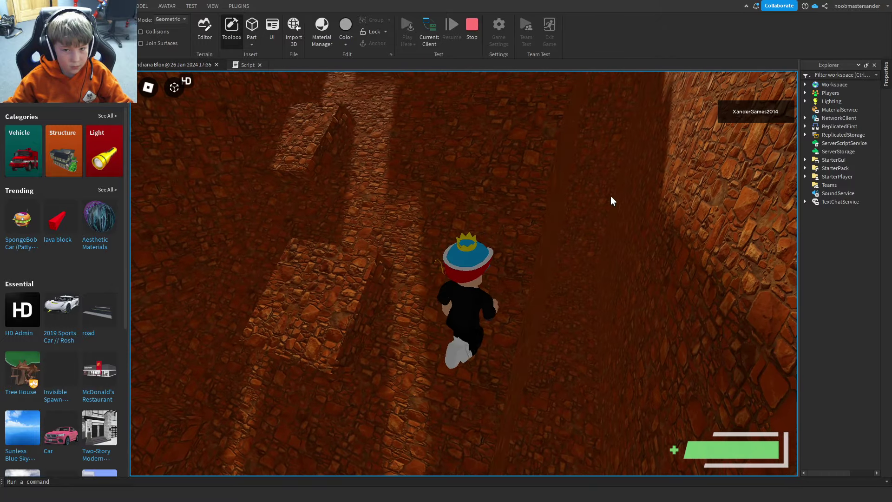
key(w)
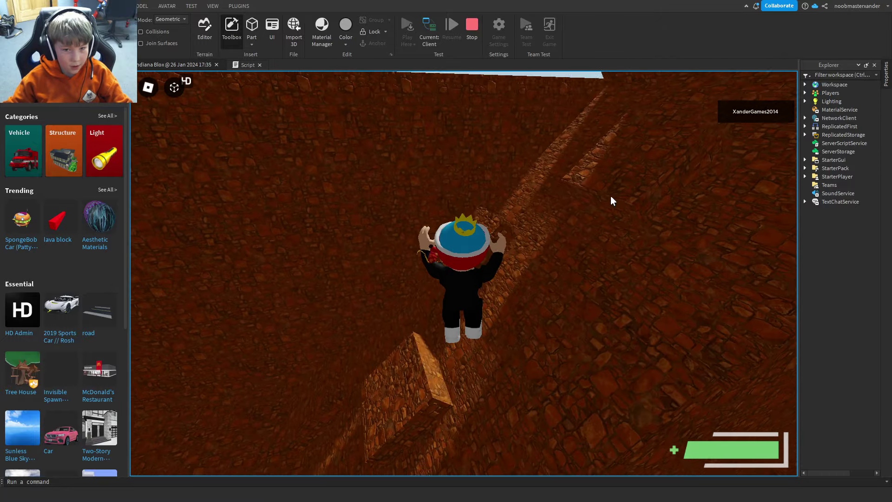
key(w)
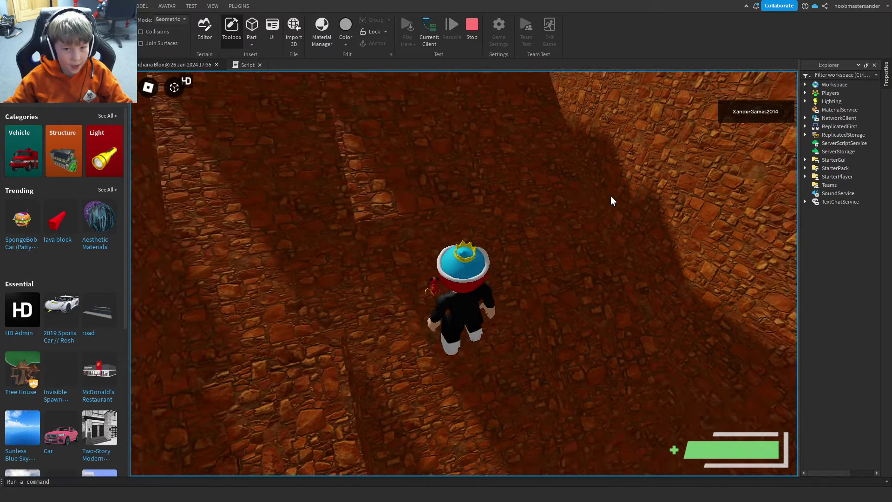
key(space)
key(w)
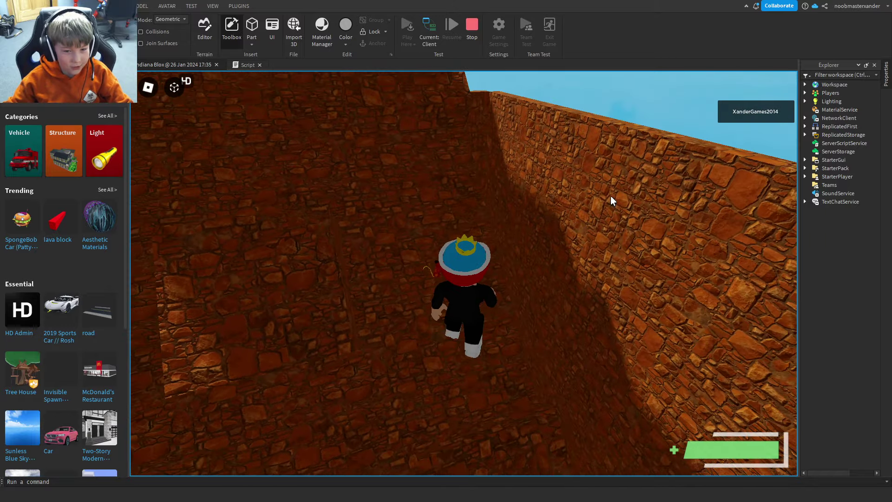
key(w)
key(space)
right_drag(611, 196, 611, 196)
key(w)
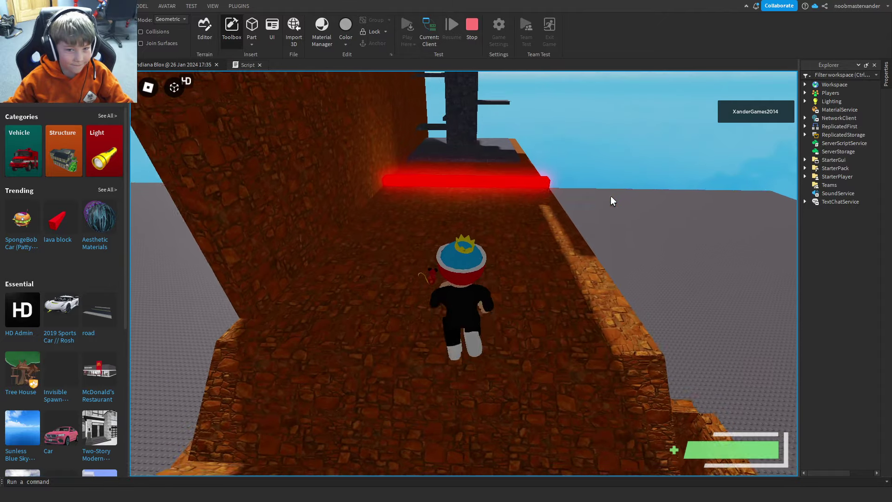
- Get the character past the upper red beam and up the lower platforms of the dark stone tower
key(w)
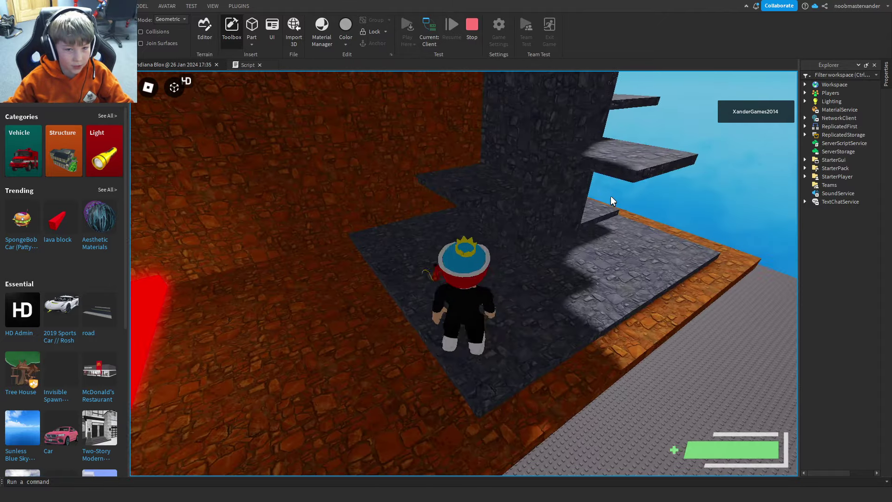
key(w)
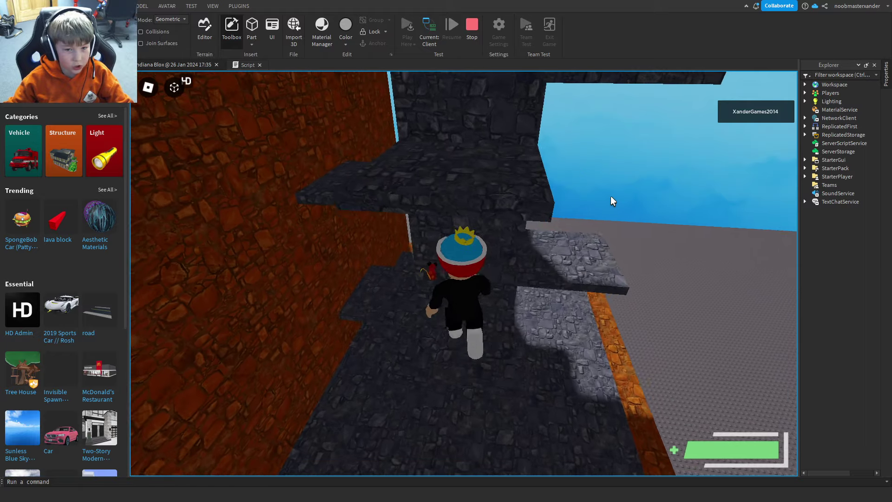
key(w)
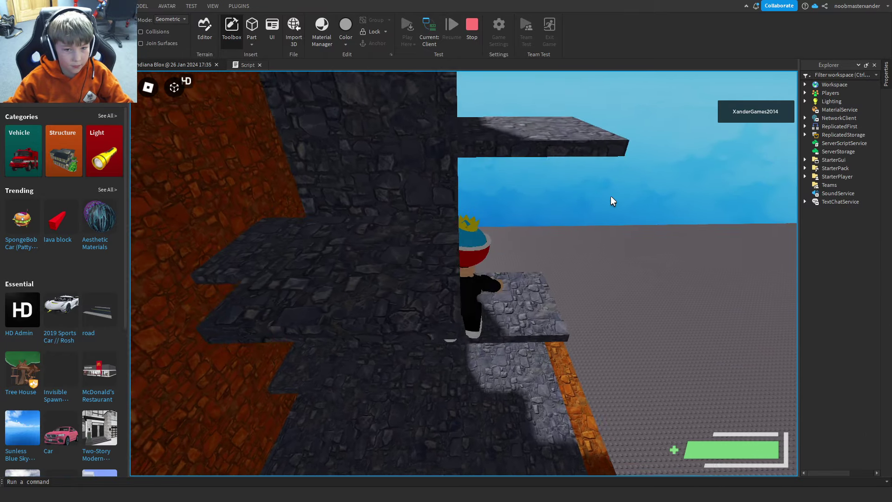
key(w)
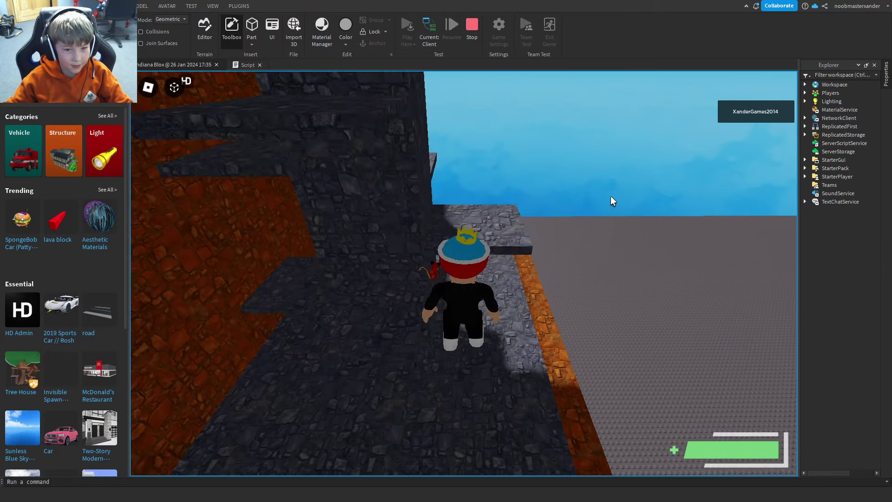
key(w)
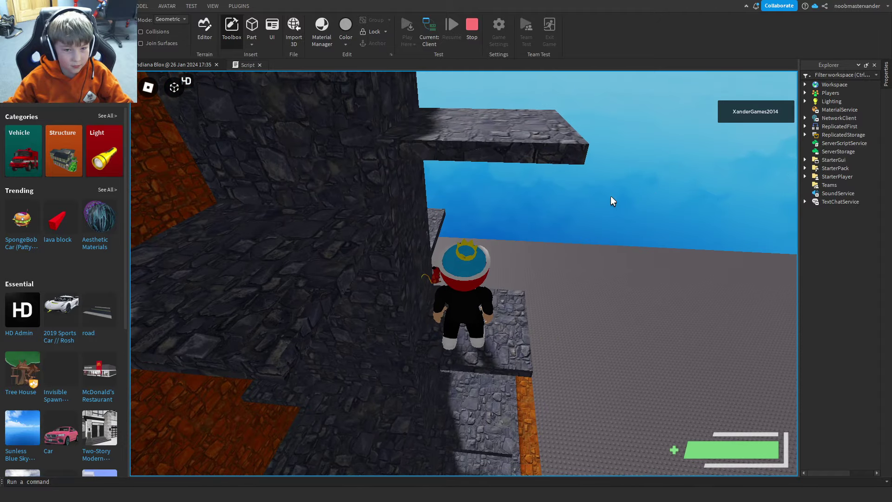
key(w)
key(space)
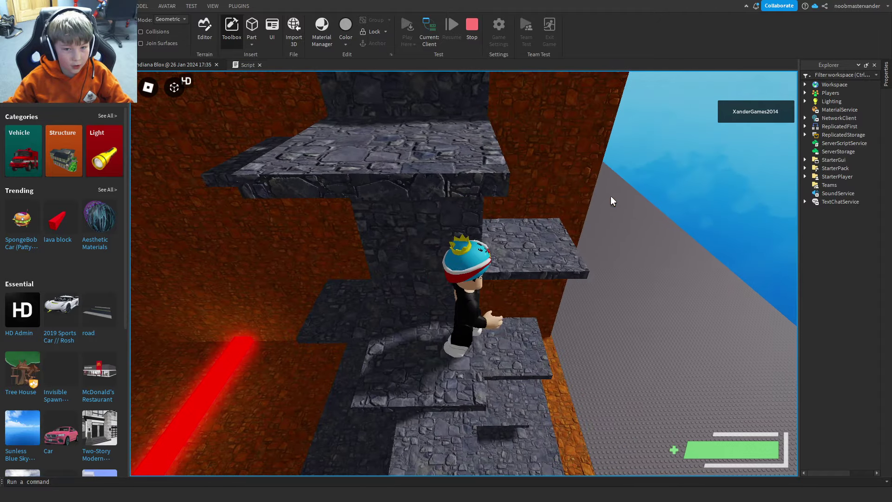